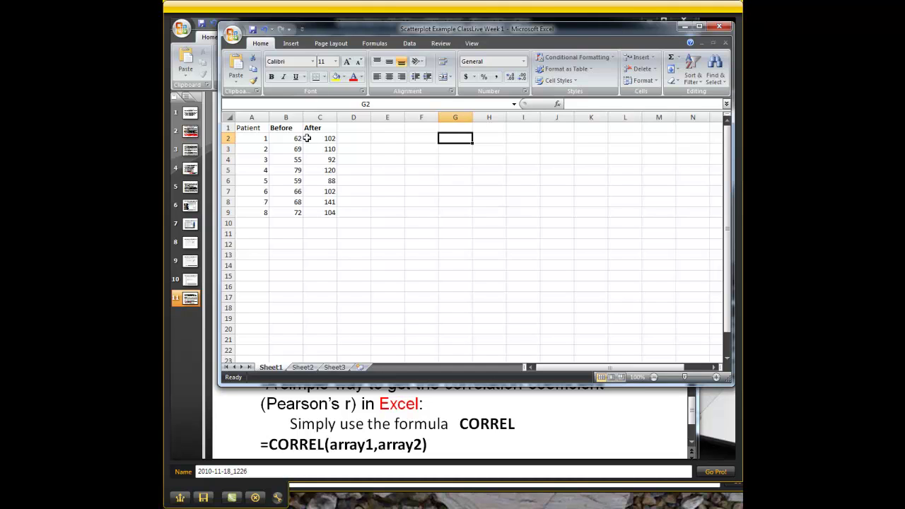
Step: Insert a scatter chart with only markers from the Before and After values in B2:C9 and move it clear of the data
{"action": "left_click_drag", "start_coordinate": [295, 139], "coordinate": [296, 213]}
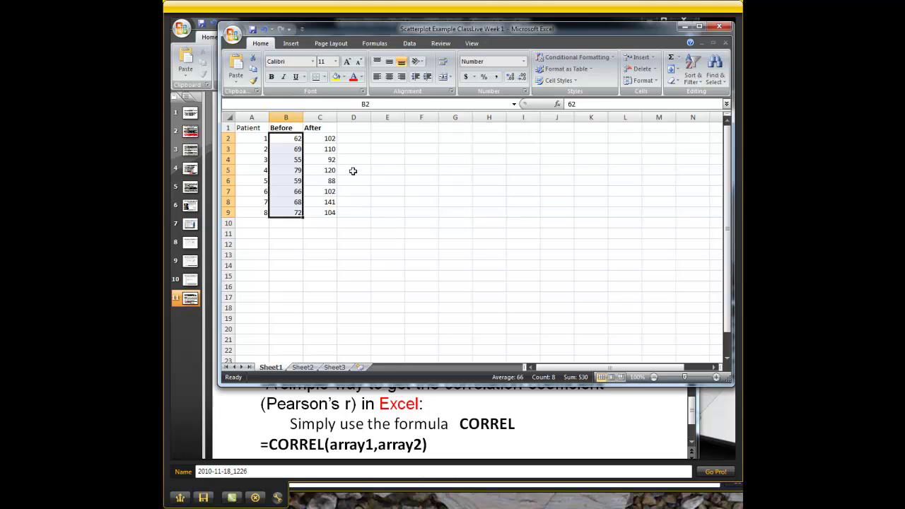
{"action": "left_click", "coordinate": [320, 138]}
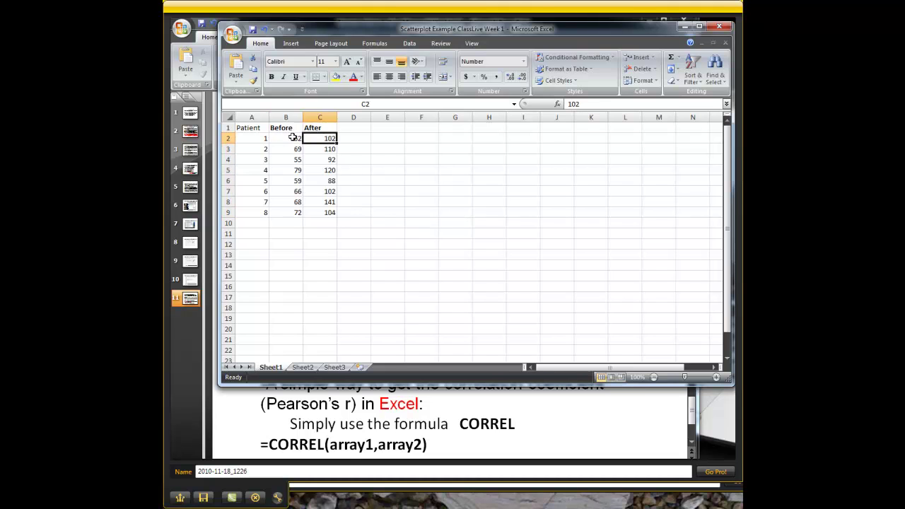
{"action": "left_click_drag", "start_coordinate": [296, 139], "coordinate": [313, 205]}
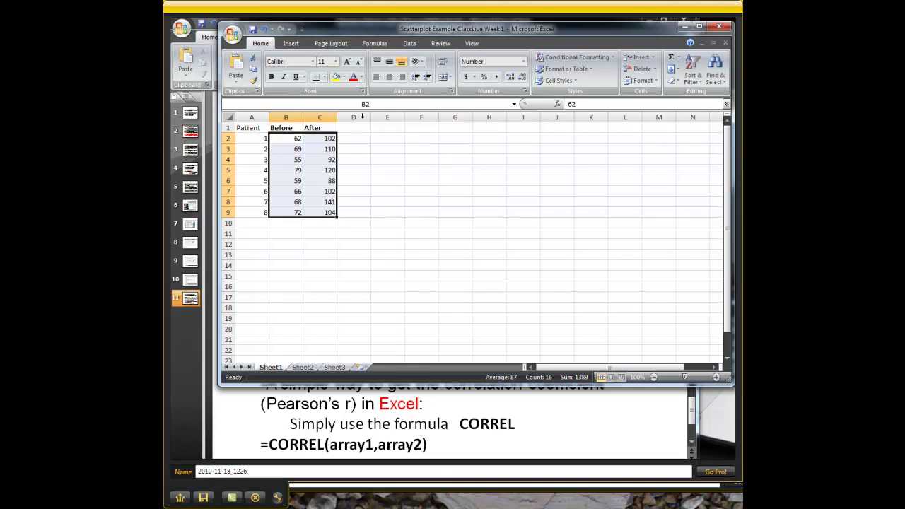
{"action": "left_click", "coordinate": [292, 44]}
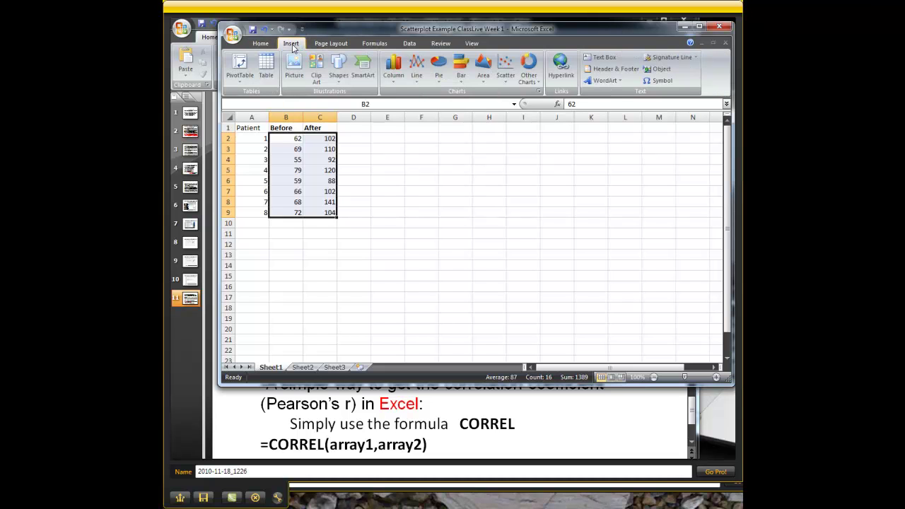
{"action": "left_click", "coordinate": [506, 74]}
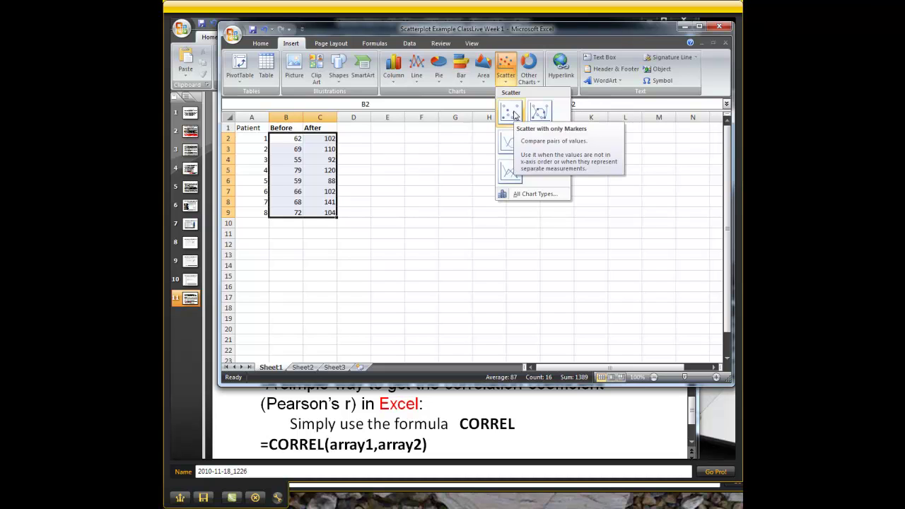
{"action": "left_click", "coordinate": [510, 113]}
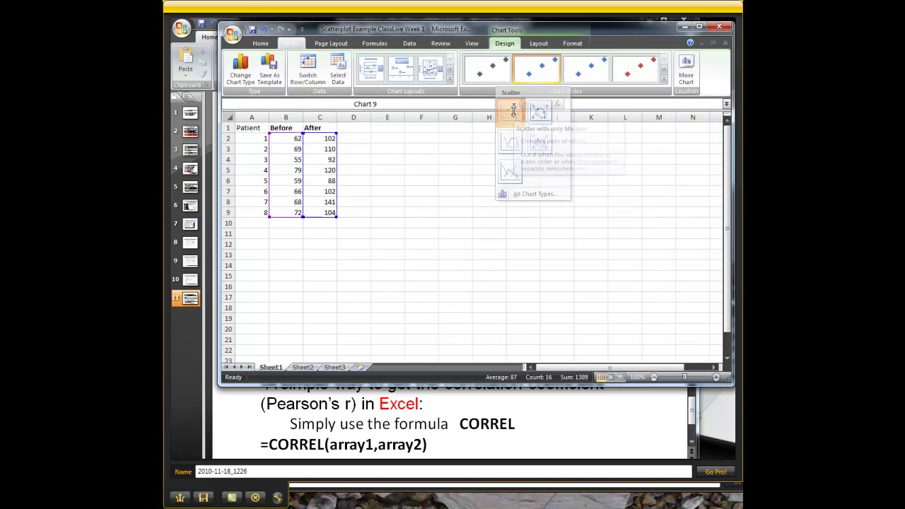
{"action": "left_click_drag", "start_coordinate": [514, 171], "coordinate": [604, 194]}
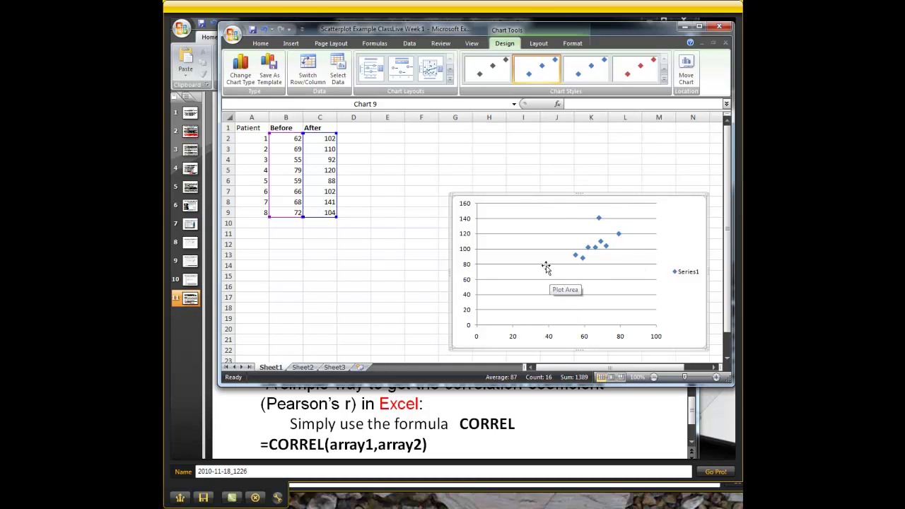
Step: Calculate the correlation between the Before and After values in cell E2 with =CORREL(B2:B9,C2:C9)
{"action": "left_click", "coordinate": [379, 139]}
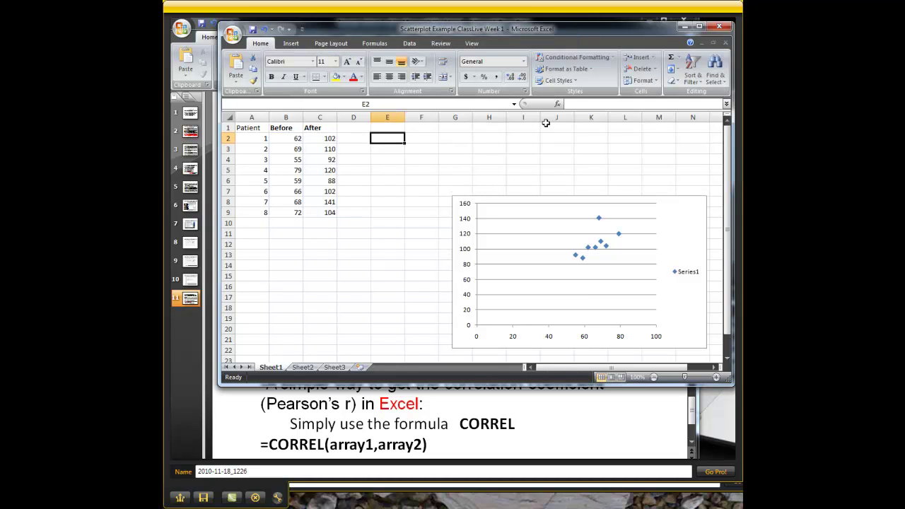
{"action": "left_click", "coordinate": [574, 104]}
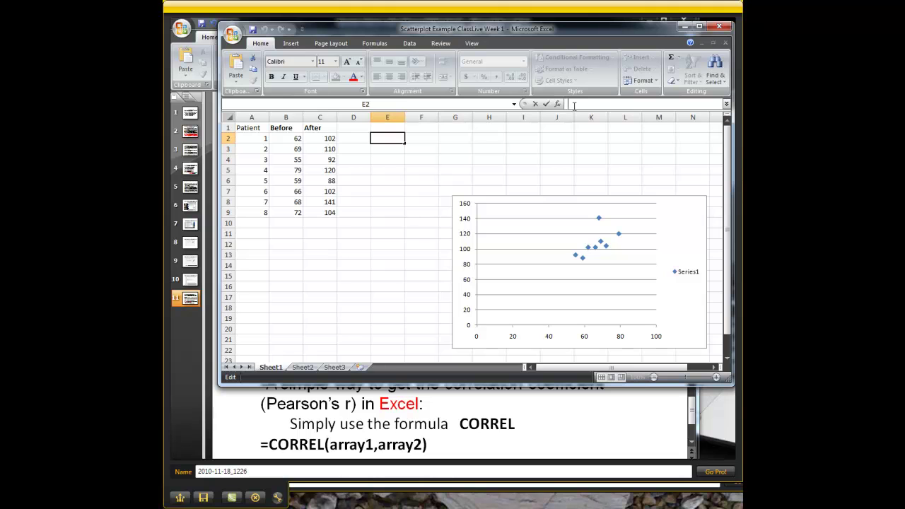
{"action": "type", "text": "="}
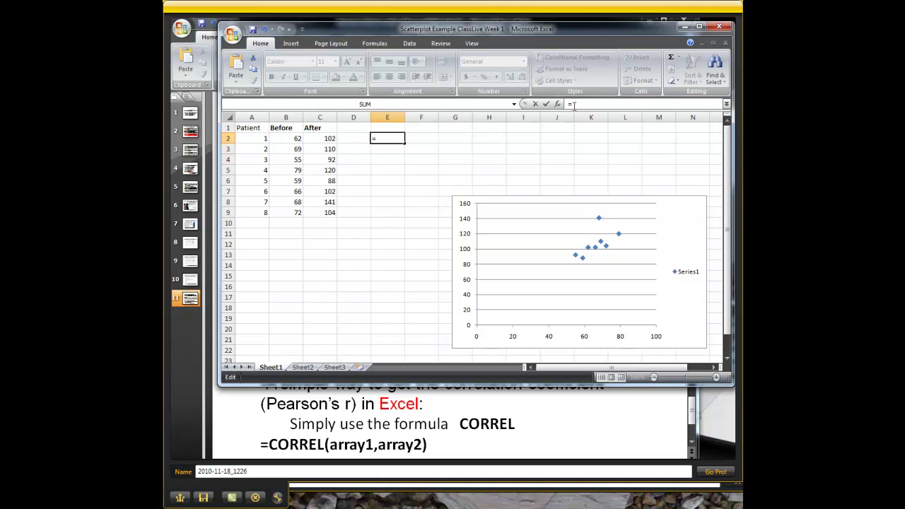
{"action": "type", "text": "C"}
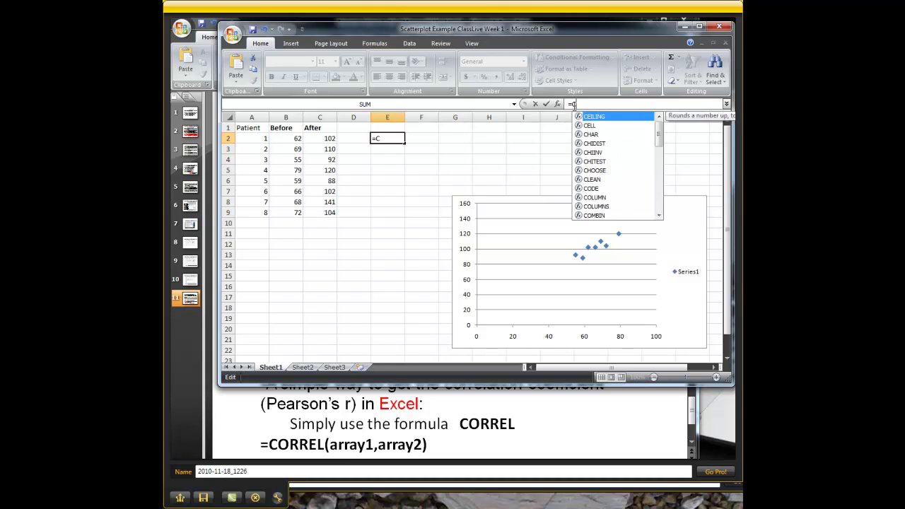
{"action": "type", "text": "ORREL"}
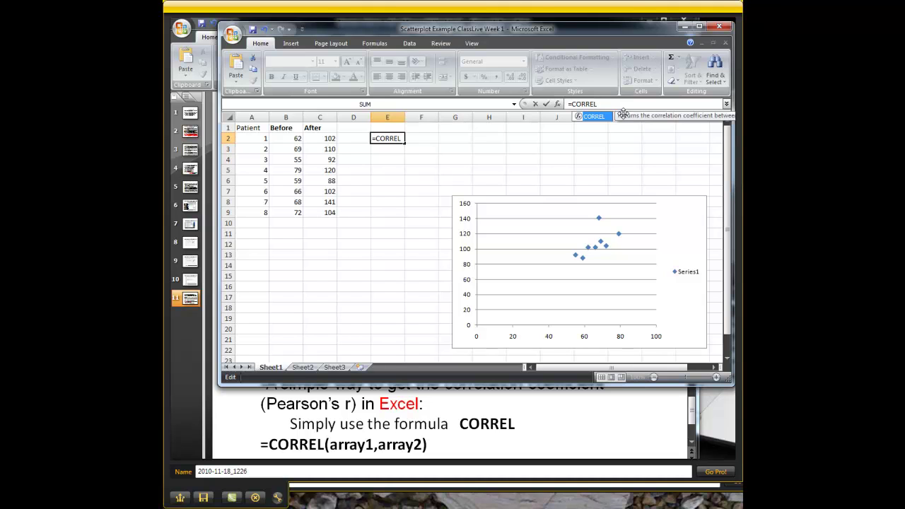
{"action": "type", "text": "("}
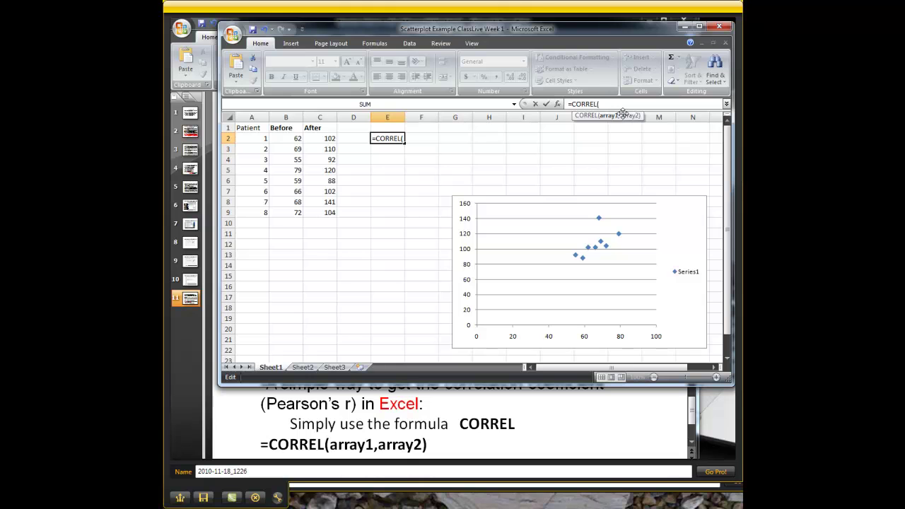
{"action": "left_click", "coordinate": [286, 138]}
{"action": "left_click_drag", "start_coordinate": [286, 138], "coordinate": [291, 207]}
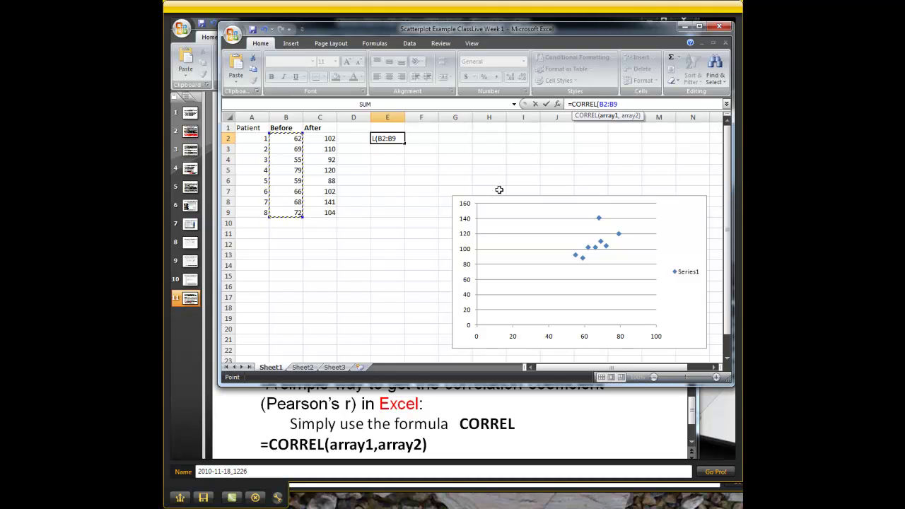
{"action": "type", "text": ","}
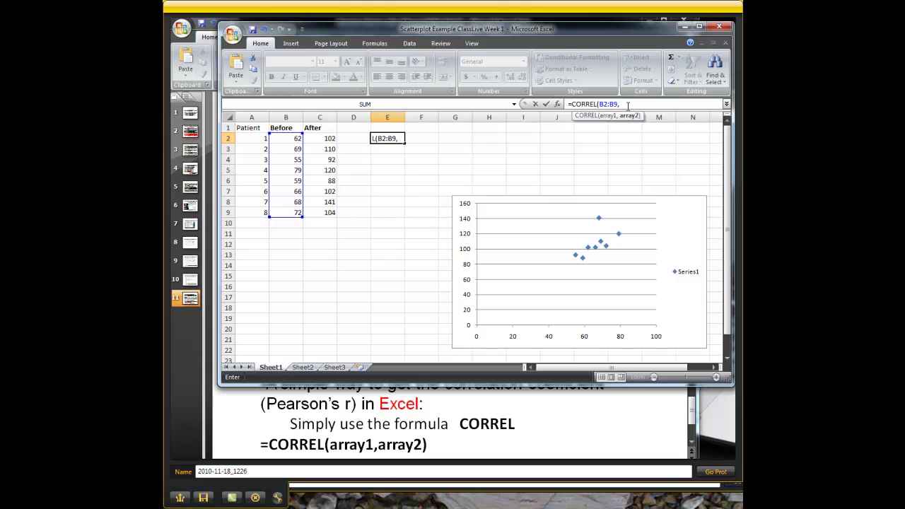
{"action": "left_click_drag", "start_coordinate": [319, 138], "coordinate": [314, 212]}
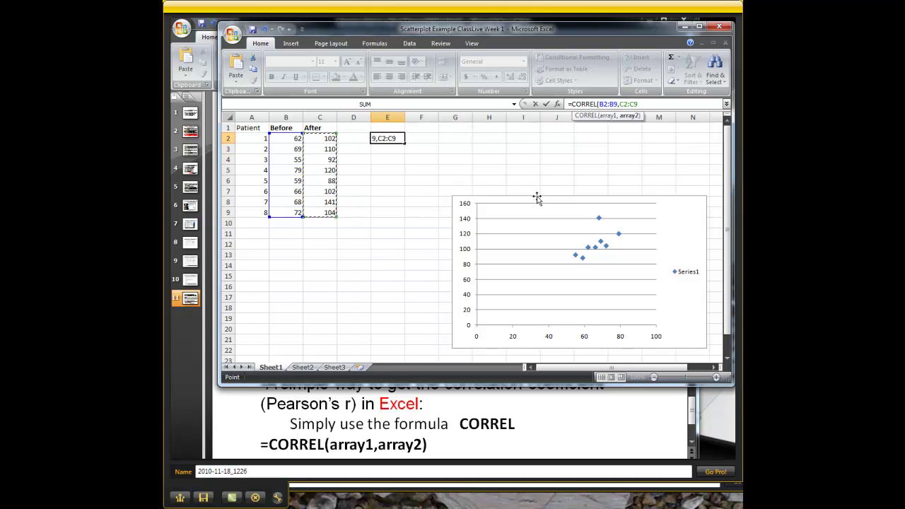
{"action": "left_click", "coordinate": [643, 104]}
{"action": "type", "text": ")"}
{"action": "key", "text": "Return"}
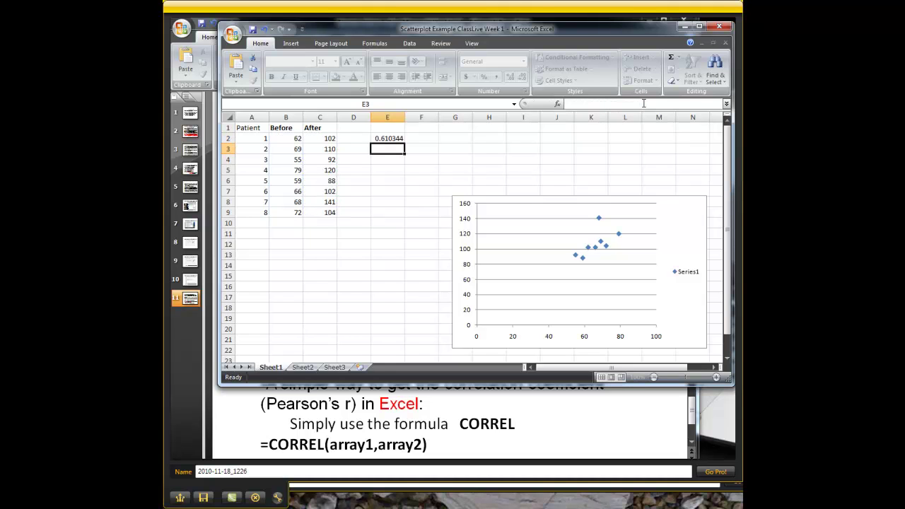
{"action": "left_click", "coordinate": [396, 138]}
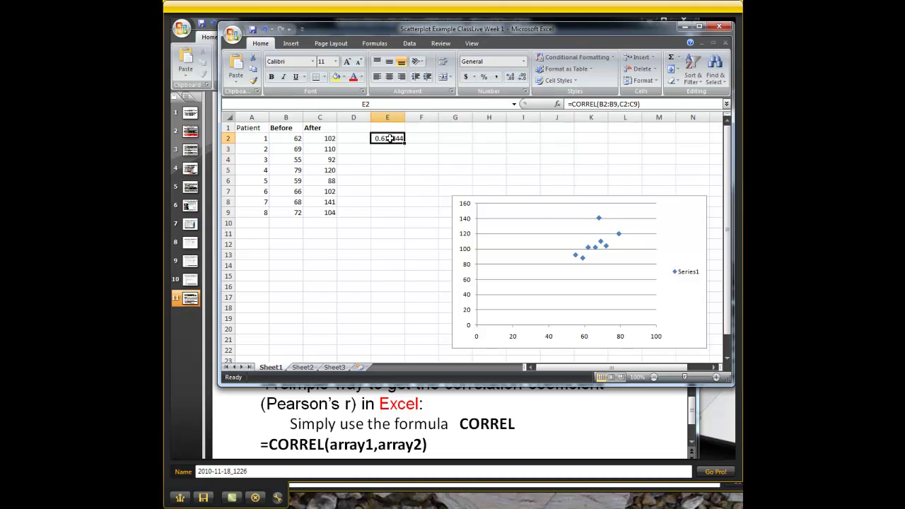
Step: Move the scatter chart up beside the data and fix its horizontal axis range at minimum 50 and maximum 85
{"action": "left_click_drag", "start_coordinate": [559, 195], "coordinate": [542, 150]}
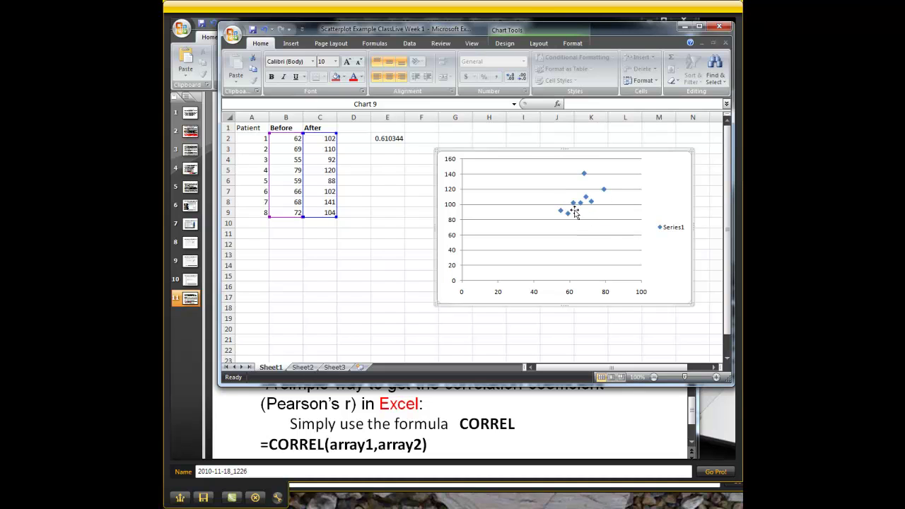
{"action": "mouse_move", "coordinate": [567, 217]}
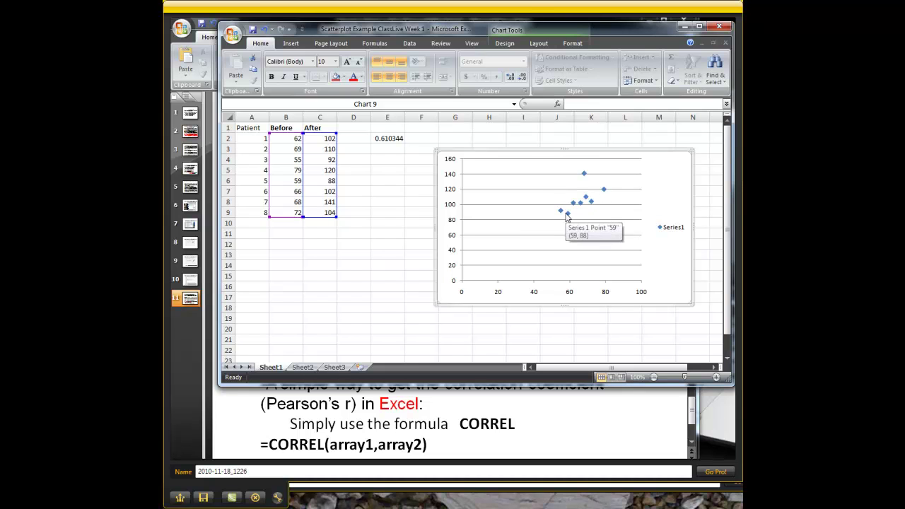
{"action": "right_click", "coordinate": [556, 284]}
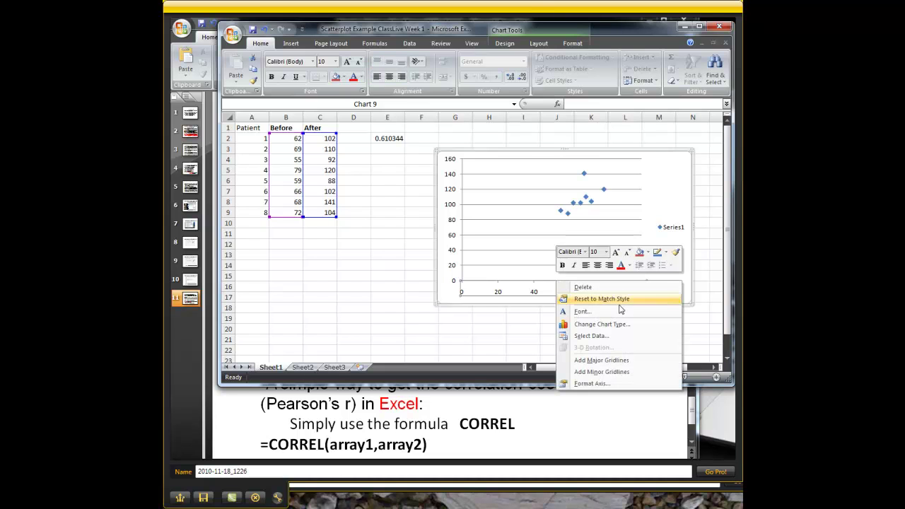
{"action": "left_click", "coordinate": [628, 386]}
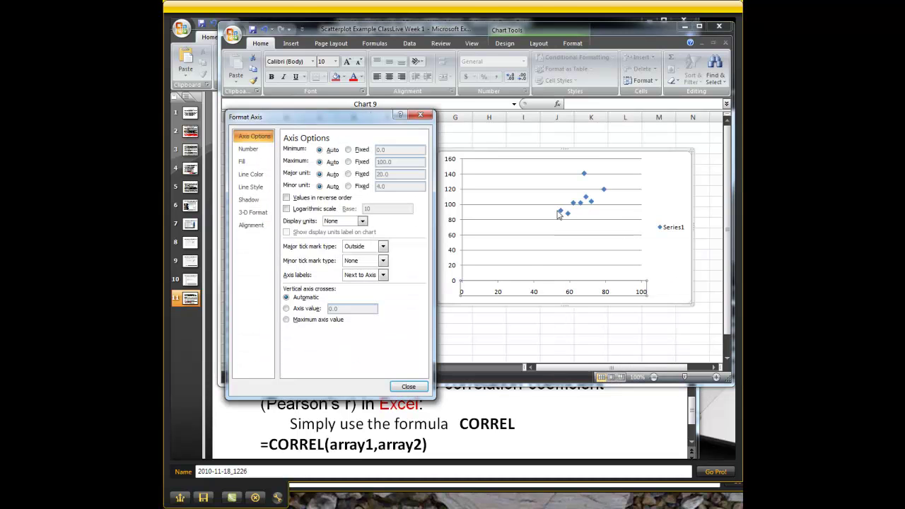
{"action": "left_click", "coordinate": [349, 150]}
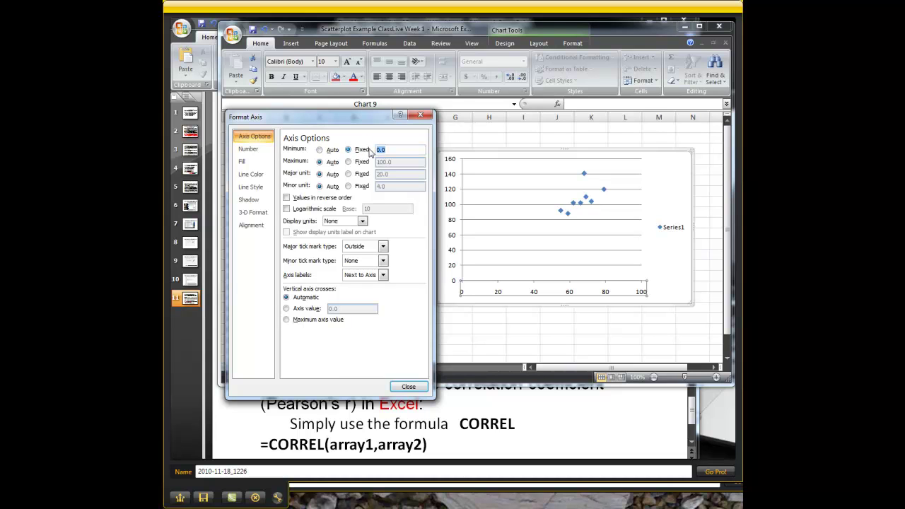
{"action": "type", "text": "50"}
{"action": "left_click", "coordinate": [349, 161]}
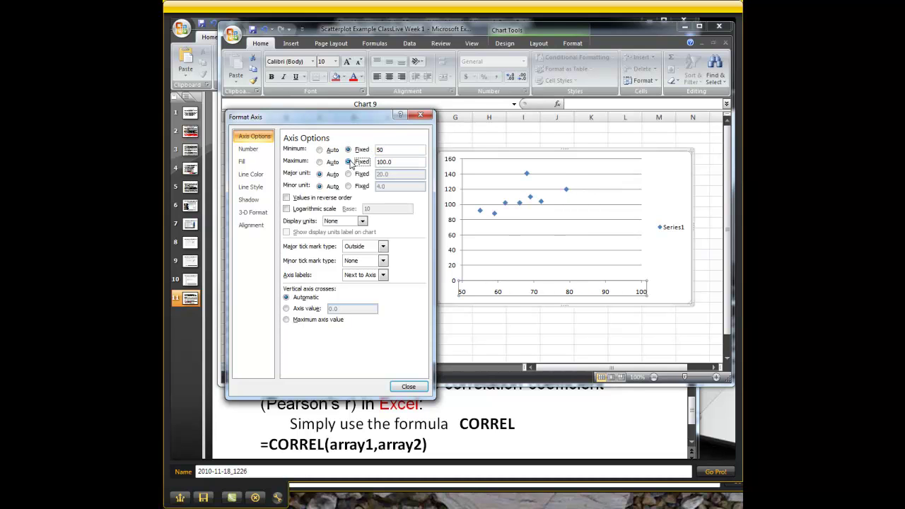
{"action": "left_click_drag", "start_coordinate": [390, 161], "coordinate": [369, 160]}
{"action": "type", "text": "85"}
{"action": "left_click", "coordinate": [401, 384]}
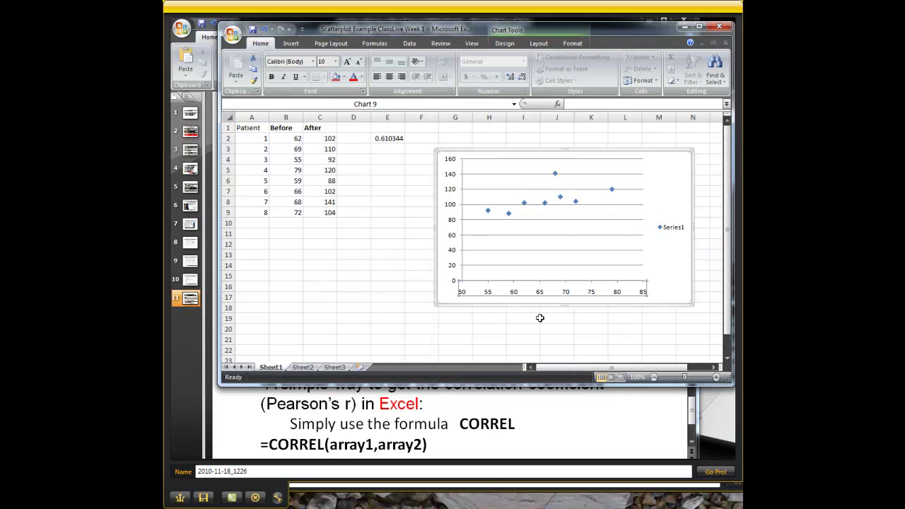
Step: Fix the scatter chart's vertical axis range at minimum 80 and maximum 150
{"action": "right_click", "coordinate": [463, 216]}
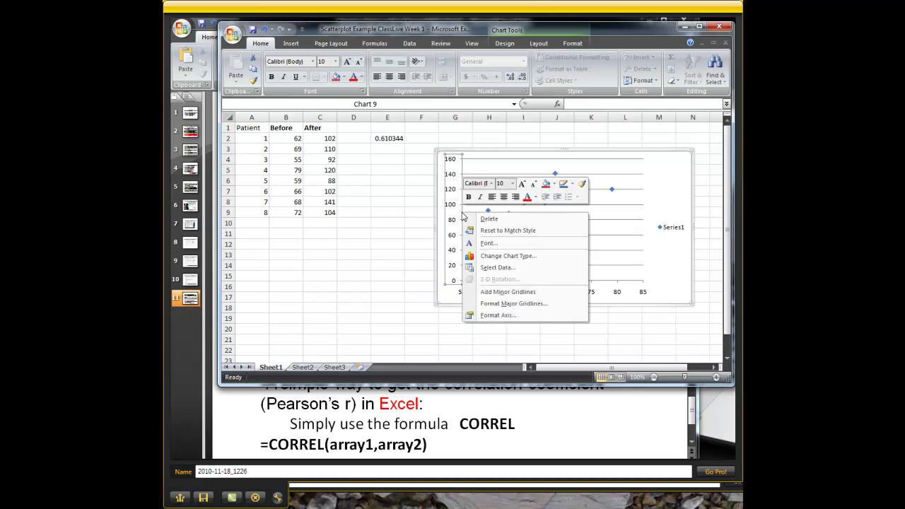
{"action": "left_click", "coordinate": [556, 316]}
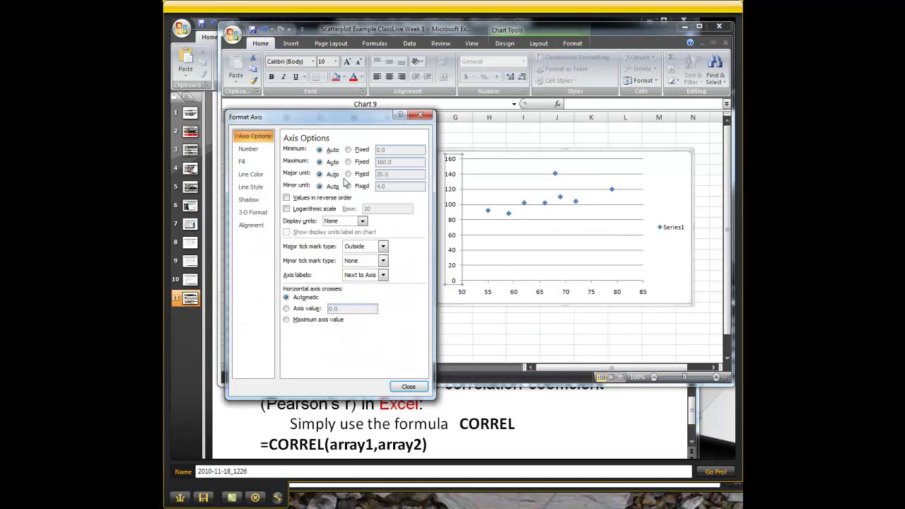
{"action": "left_click", "coordinate": [348, 149]}
{"action": "left_click_drag", "start_coordinate": [386, 149], "coordinate": [374, 150]}
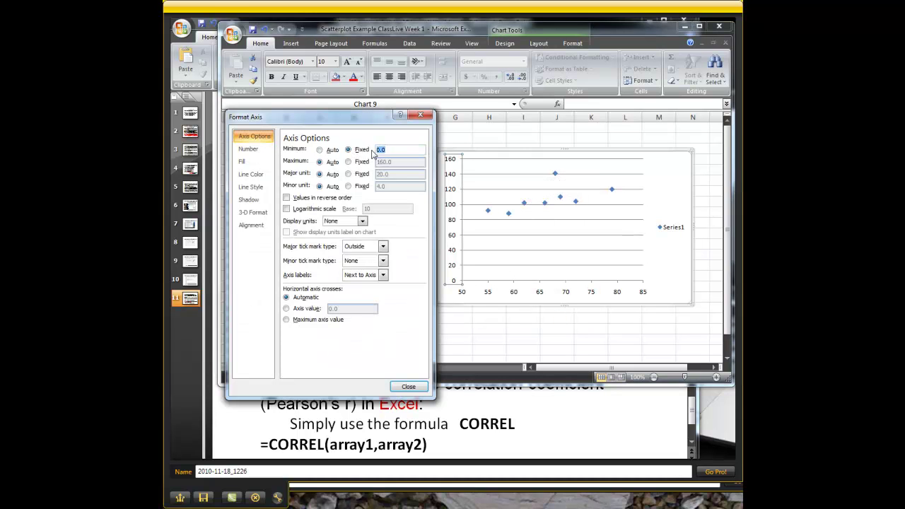
{"action": "type", "text": "80"}
{"action": "left_click", "coordinate": [348, 162]}
{"action": "left_click_drag", "start_coordinate": [400, 161], "coordinate": [375, 163]}
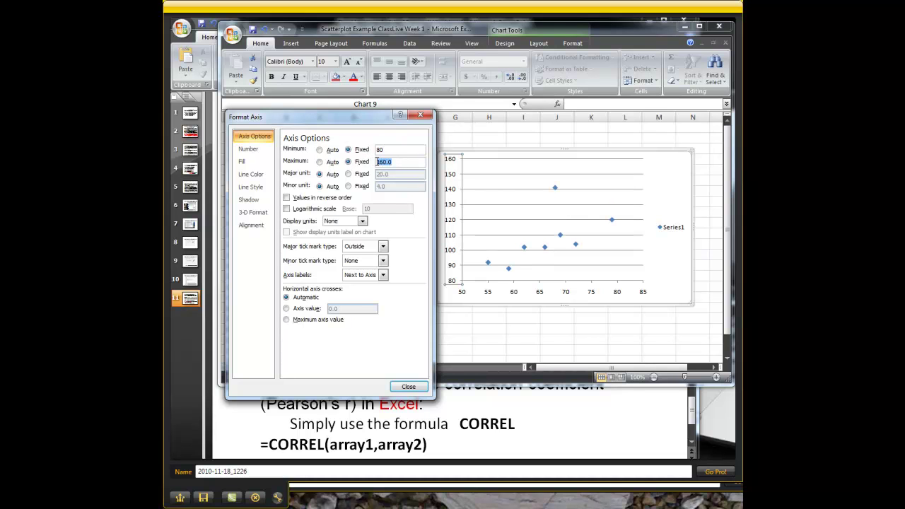
{"action": "type", "text": "150"}
{"action": "left_click", "coordinate": [408, 387]}
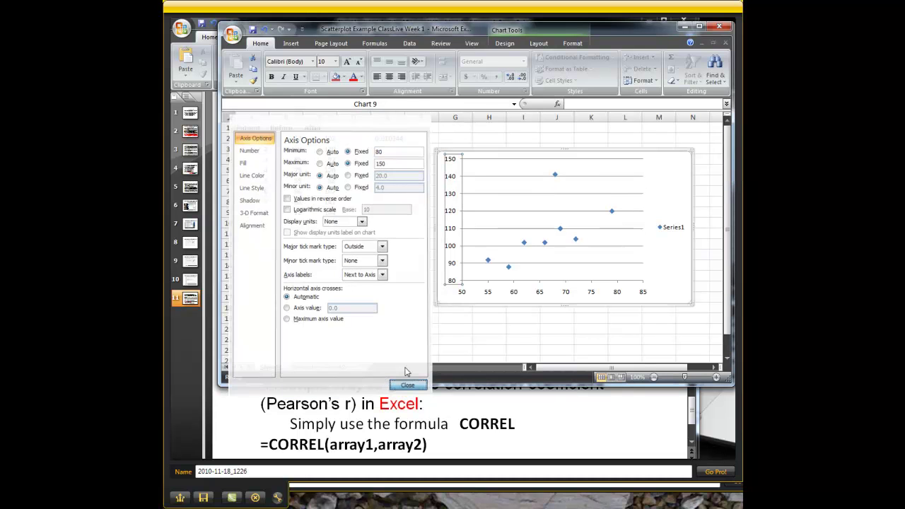
Step: Delete the horizontal gridlines from the scatter chart and add a linear trendline to its data series
{"action": "right_click", "coordinate": [521, 181]}
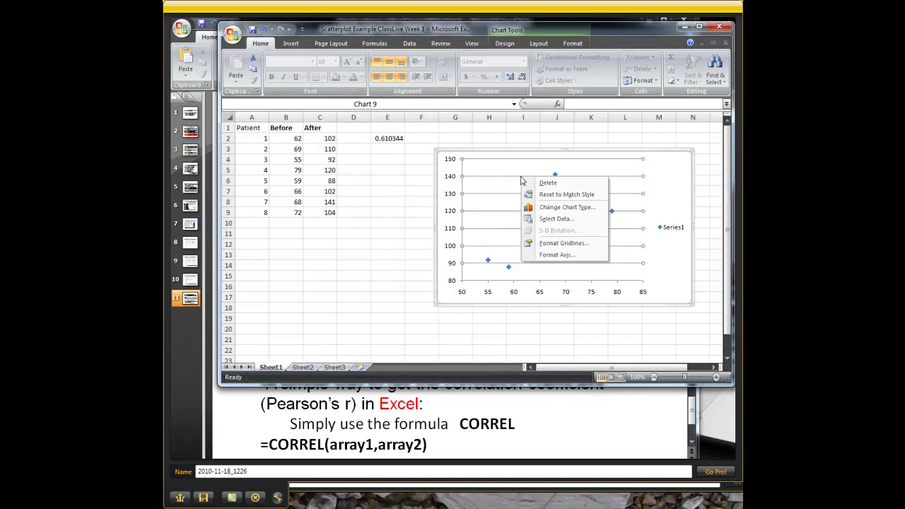
{"action": "left_click", "coordinate": [575, 183]}
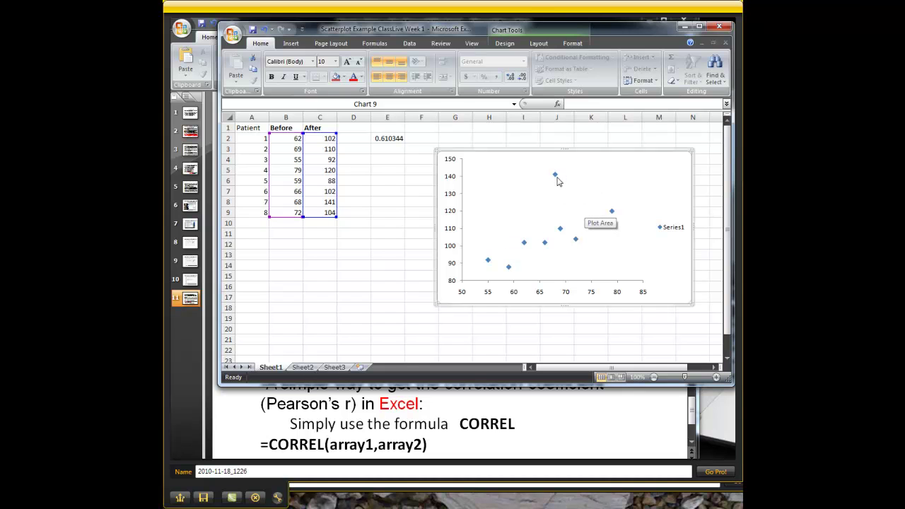
{"action": "left_click", "coordinate": [555, 176]}
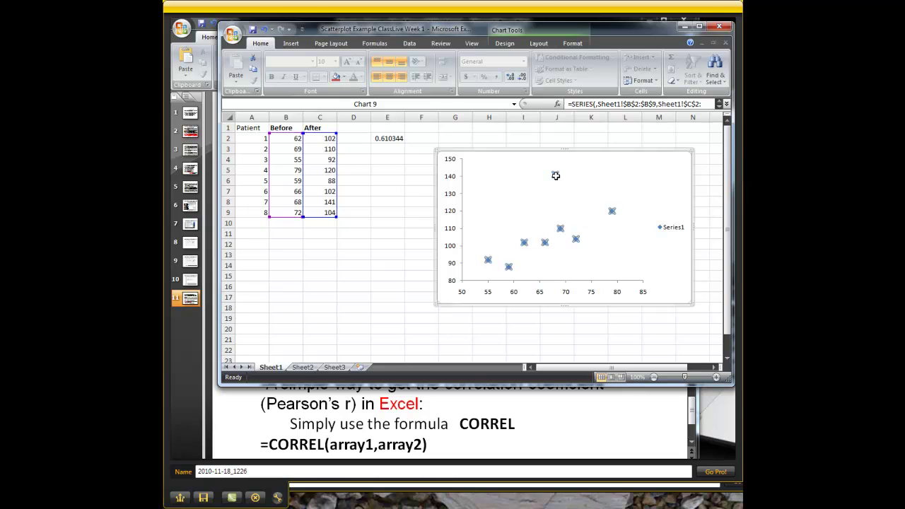
{"action": "right_click", "coordinate": [555, 175]}
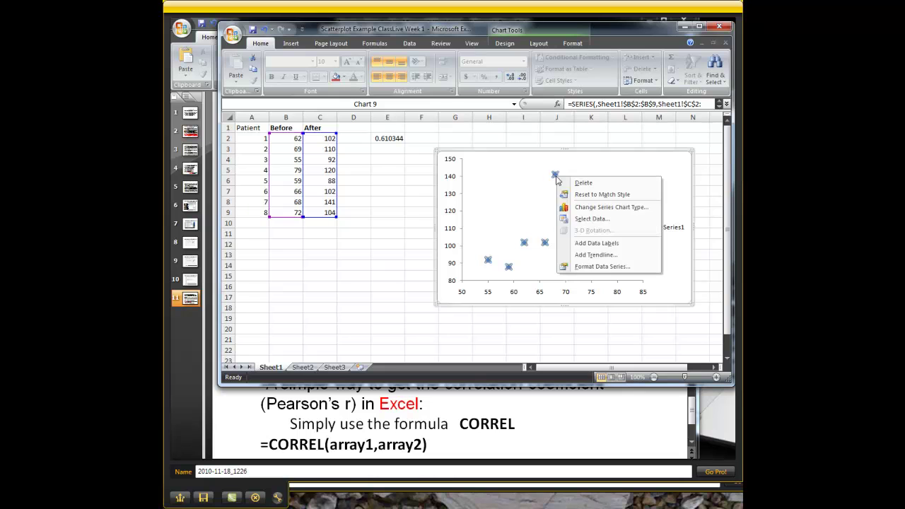
{"action": "left_click", "coordinate": [630, 255]}
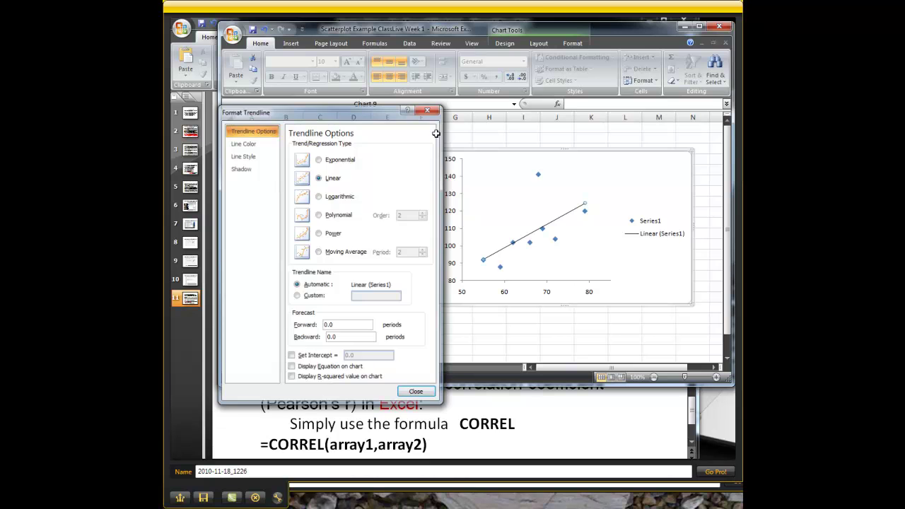
{"action": "key", "text": "Escape"}
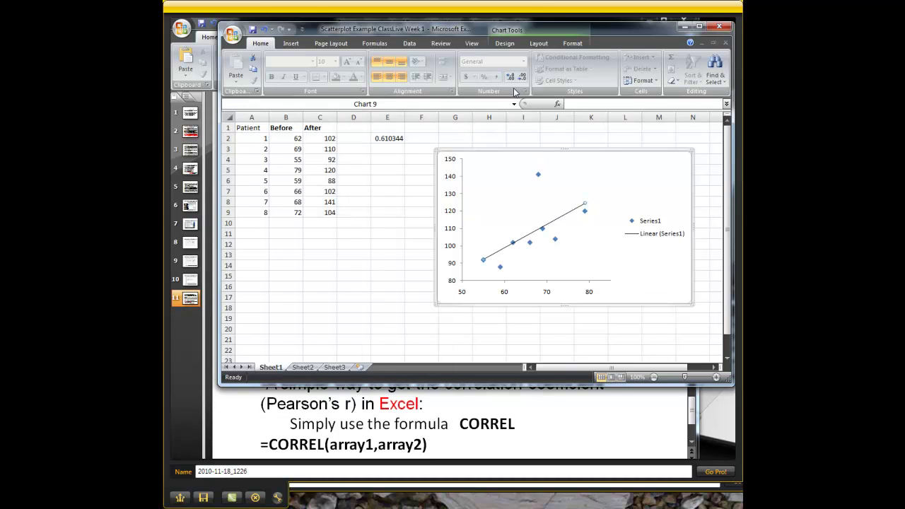
{"action": "left_click", "coordinate": [538, 44]}
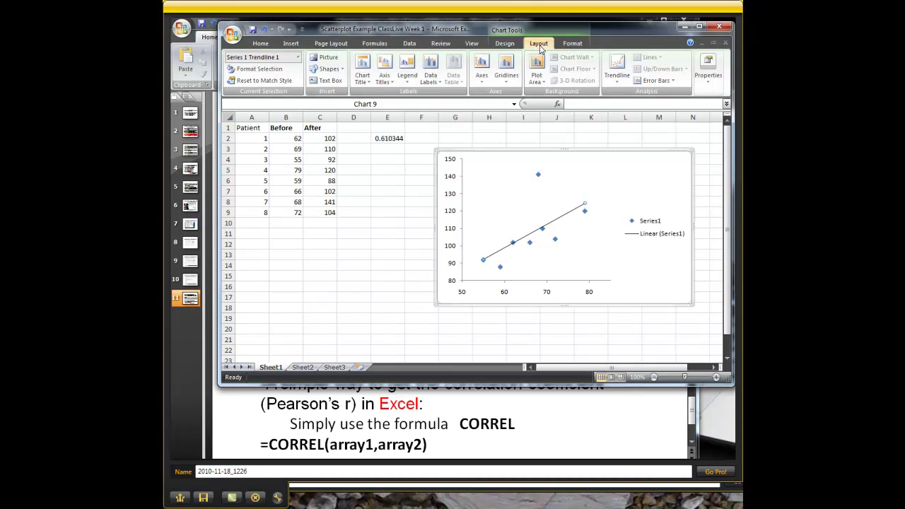
{"action": "left_click", "coordinate": [365, 83]}
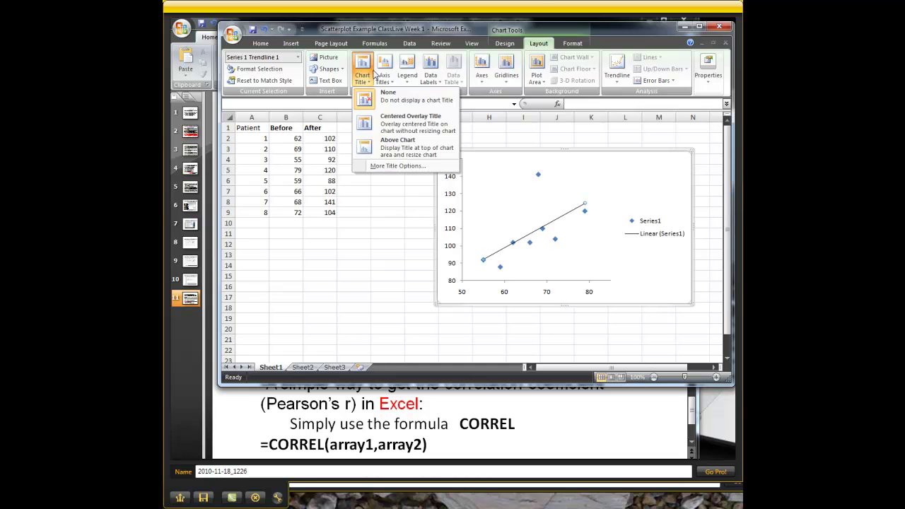
{"action": "left_click", "coordinate": [392, 81]}
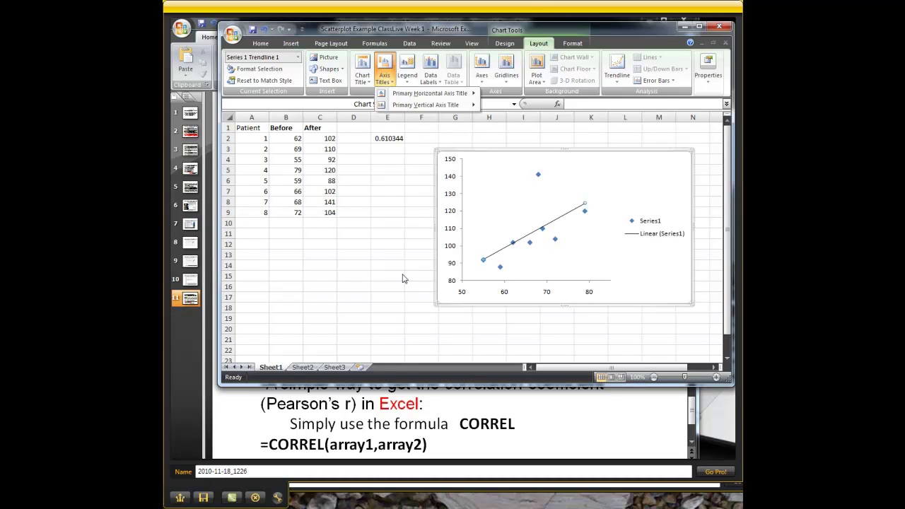
{"action": "left_click", "coordinate": [387, 254]}
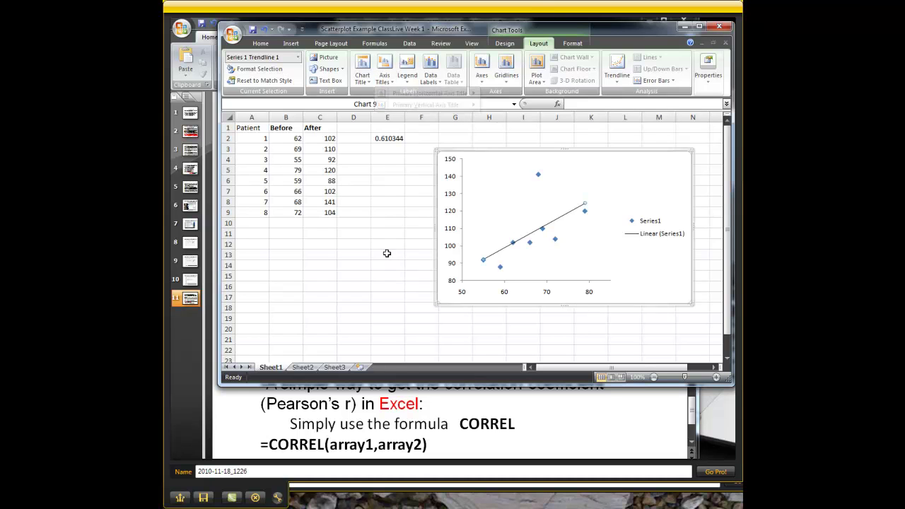
{"action": "left_click", "coordinate": [386, 253]}
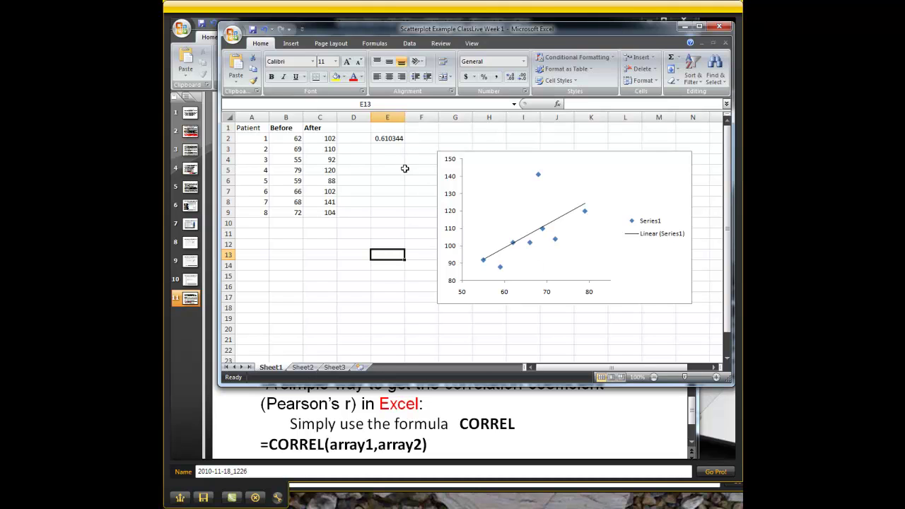
{"action": "left_click", "coordinate": [558, 265]}
{"action": "left_click", "coordinate": [409, 273]}
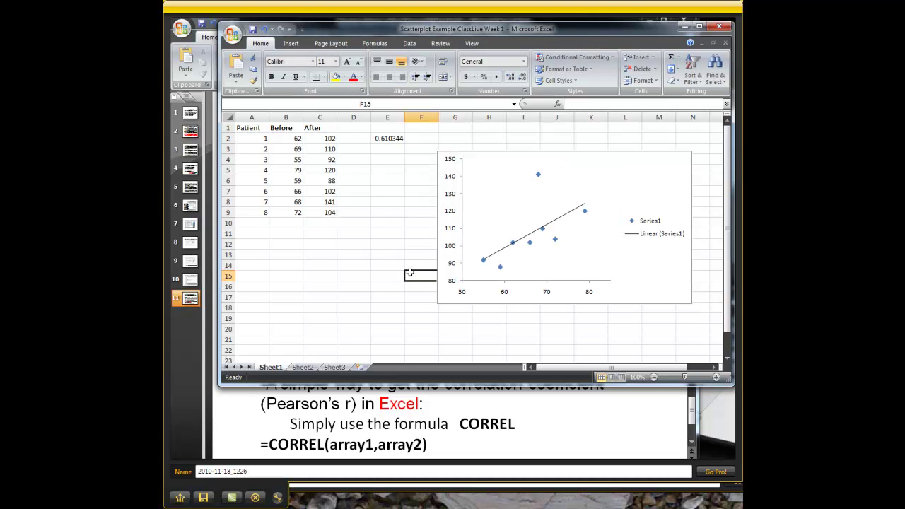